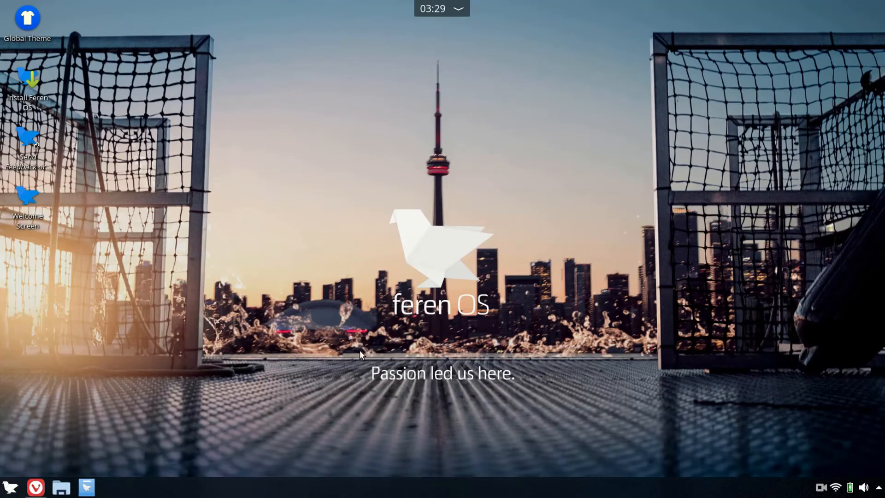
# Step: Open the Global Theme settings from the desktop, look through the listed themes and open the list of new global themes
pyautogui.click(16, 31)
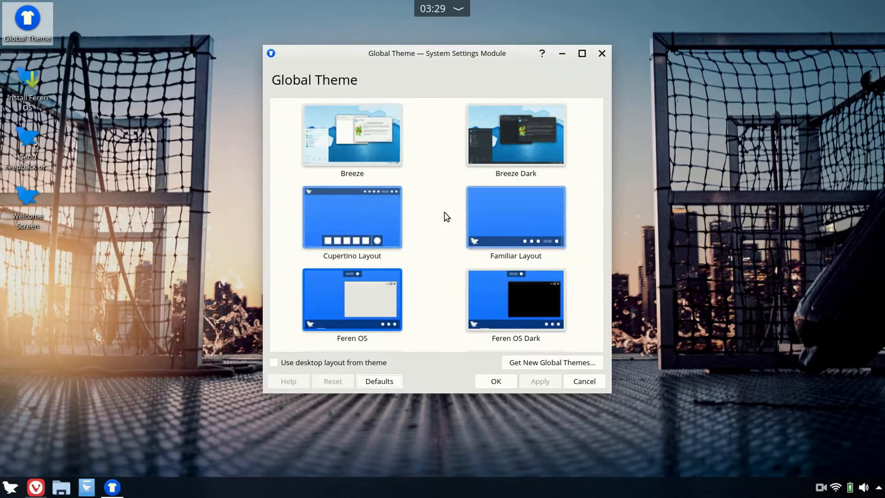
pyautogui.scroll(-3, 446, 216)
pyautogui.click(558, 362)
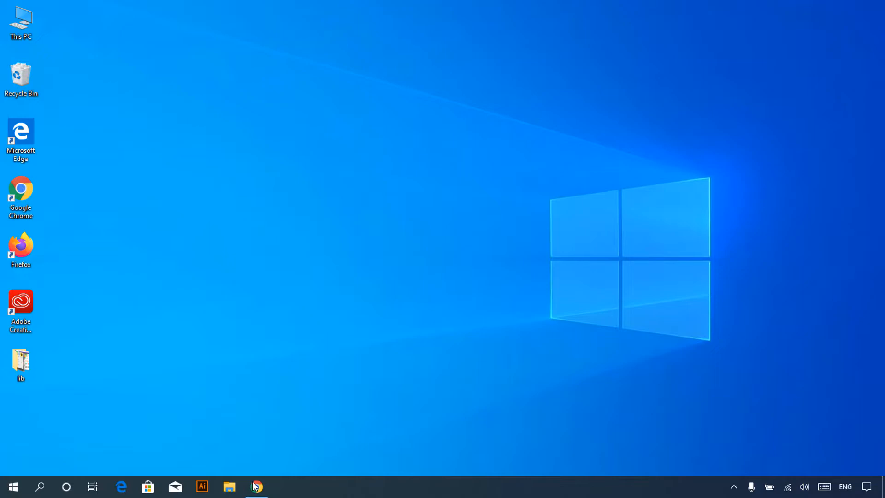
# Step: Switch to Google Chrome, search the web for "feren os" and open the ferenos.weebly.com home page
pyautogui.click(256, 486)
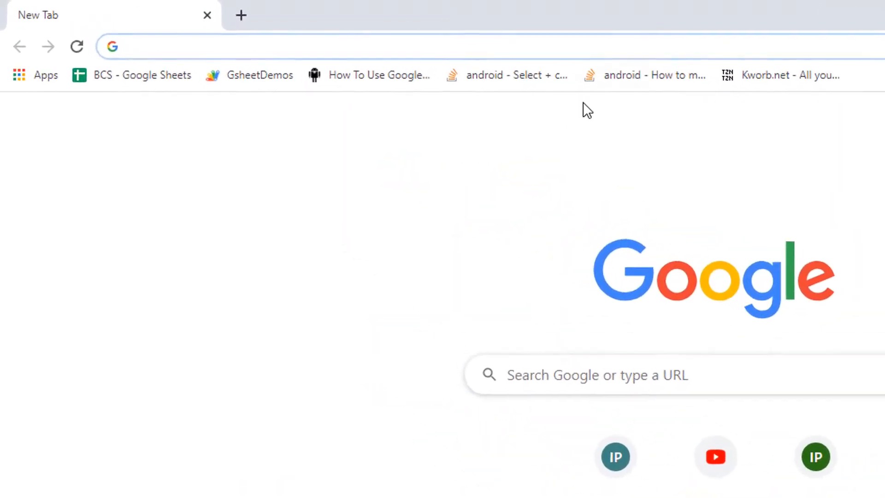
pyautogui.write('feren os')
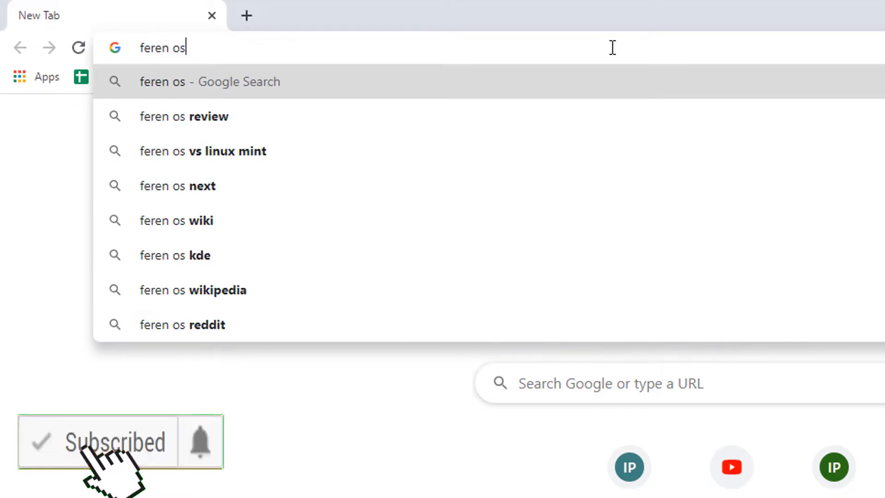
pyautogui.press('Return')
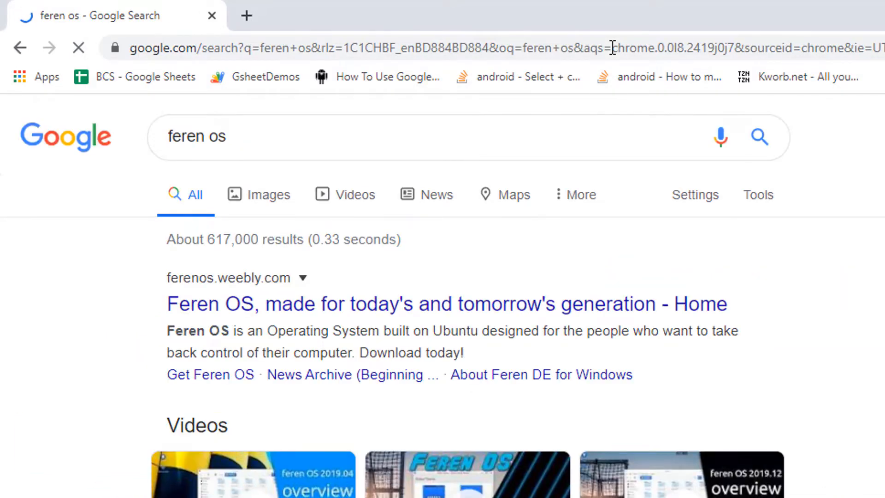
pyautogui.click(510, 308)
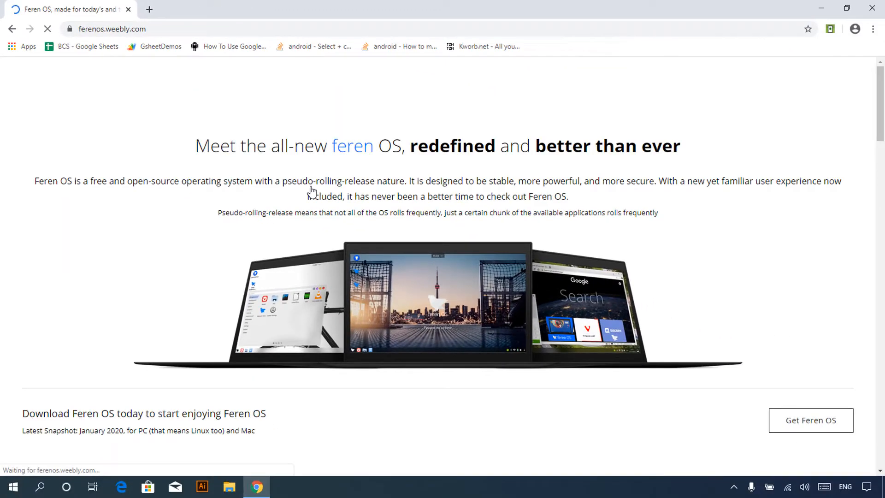
# Step: Read through the Feren OS home page, covering its snapshot, desktop, security and application sections
pyautogui.scroll(-6, 312, 191)
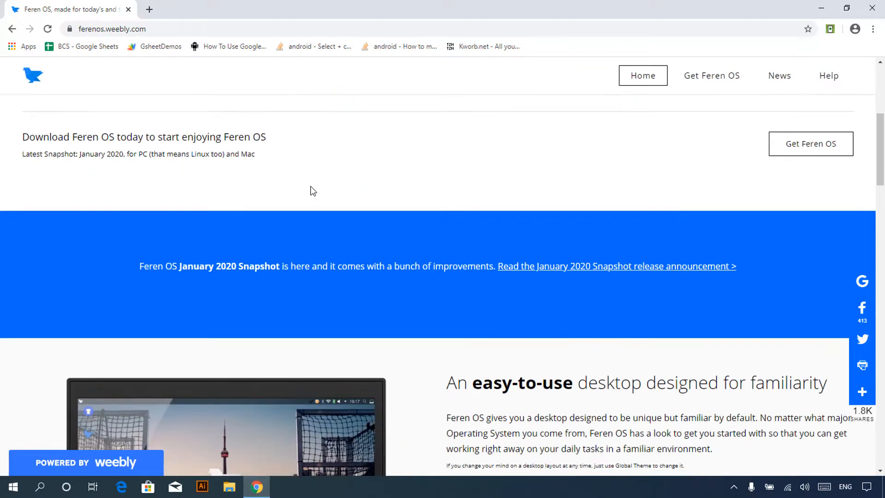
pyautogui.scroll(-7, 312, 190)
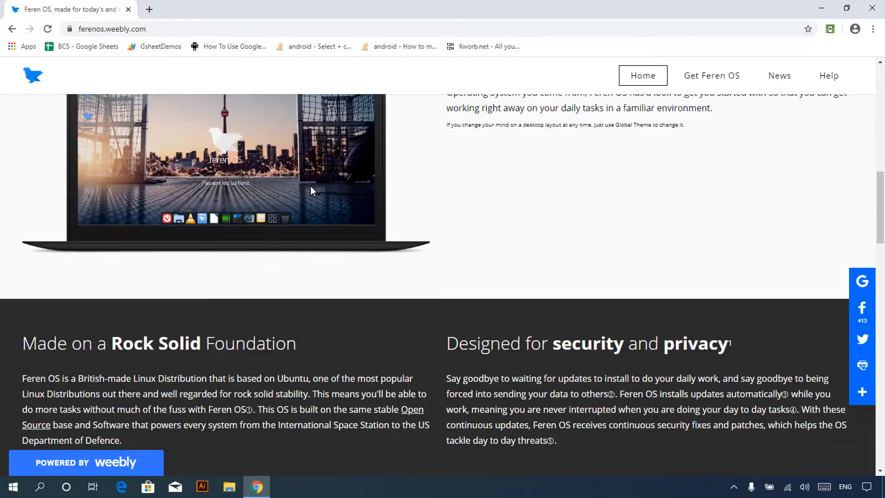
pyautogui.scroll(-10, 311, 186)
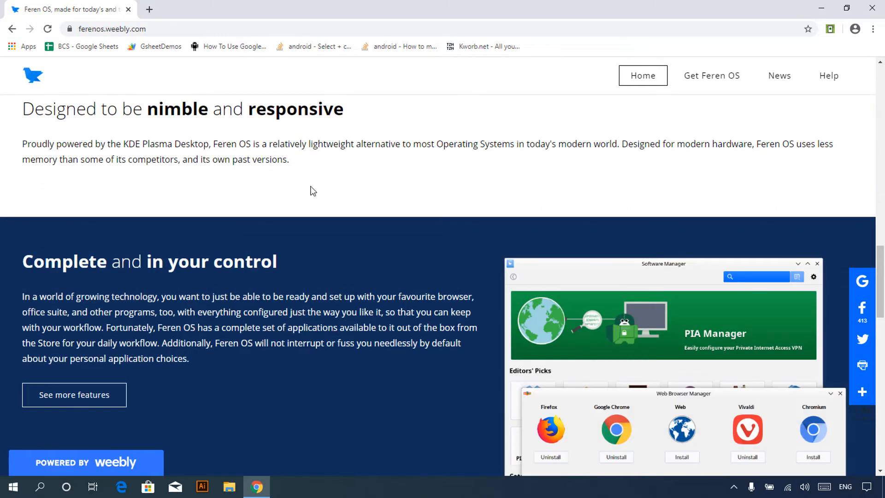
pyautogui.scroll(-4, 313, 191)
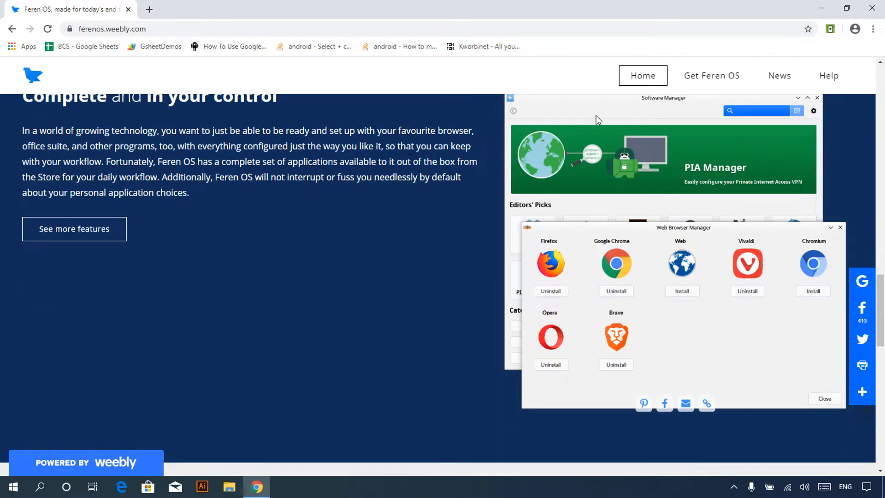
# Step: Go to the Get Feren OS page and download the January 2020 Snapshot ISO (2.0GB)
pyautogui.moveTo(709, 78)
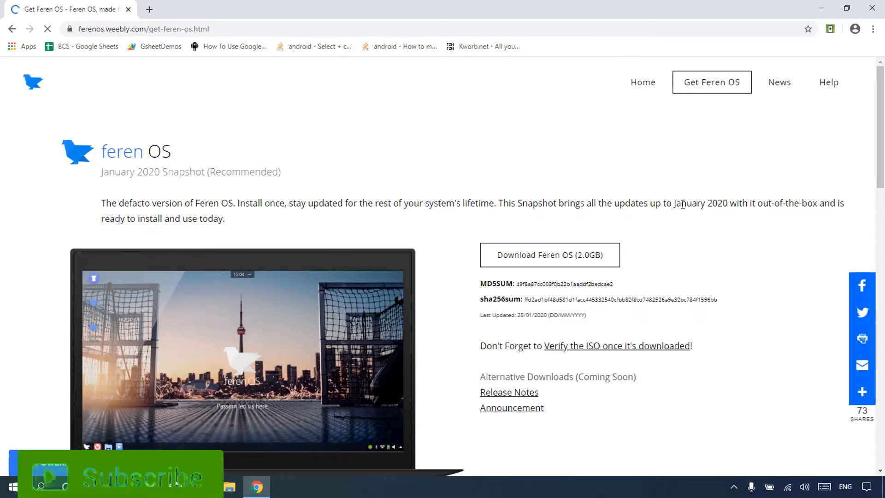
pyautogui.scroll(-2, 682, 204)
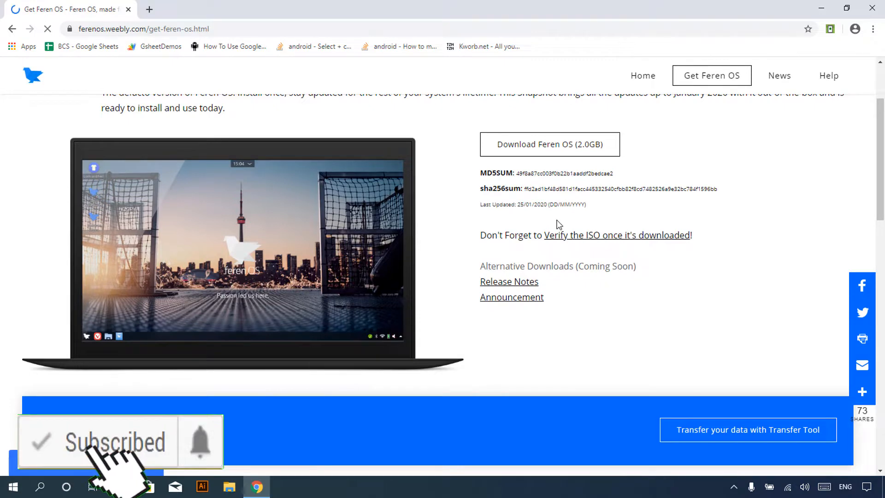
pyautogui.scroll(2, 559, 224)
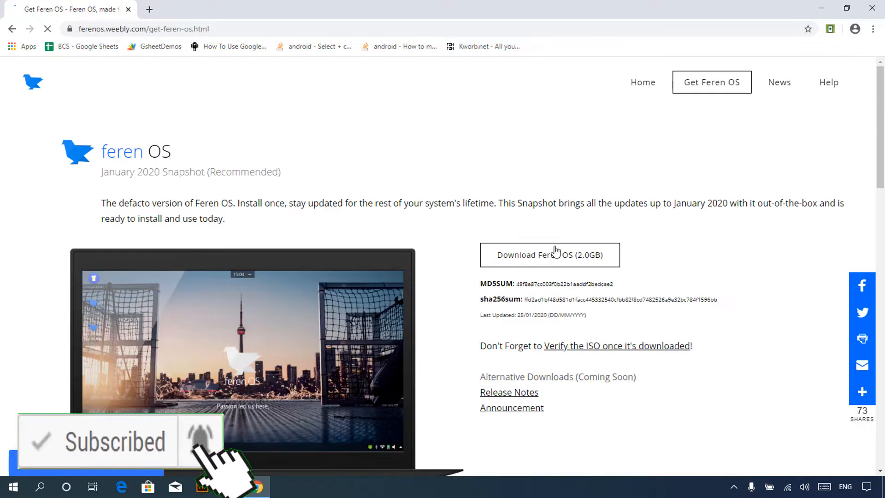
pyautogui.click(559, 259)
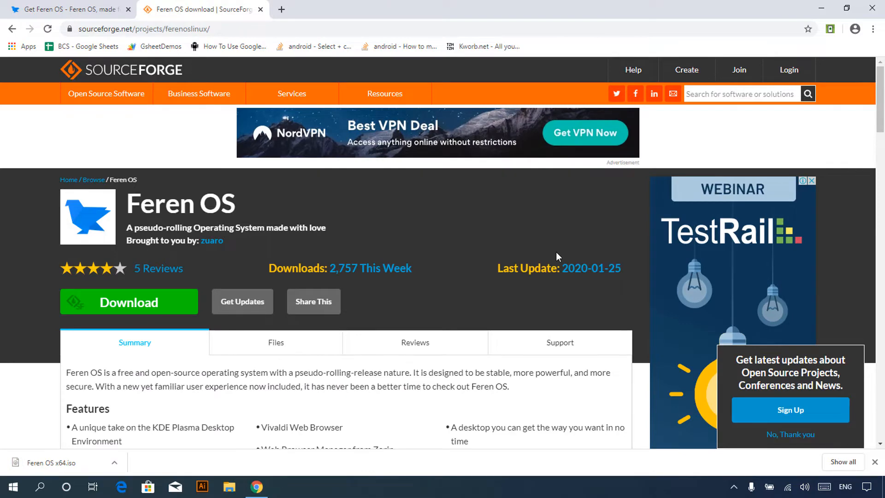
# Step: Search the web for "rufus" in a new tab and open the rufus.ie website
pyautogui.click(281, 9)
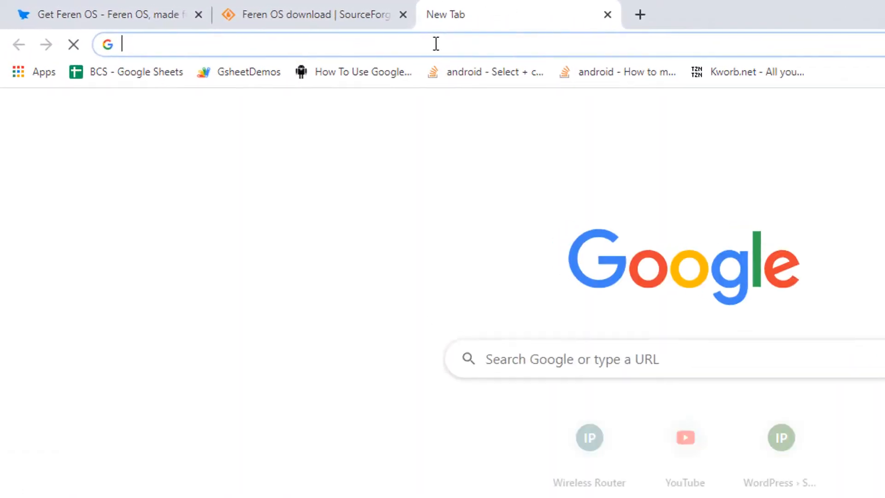
pyautogui.write('rufus')
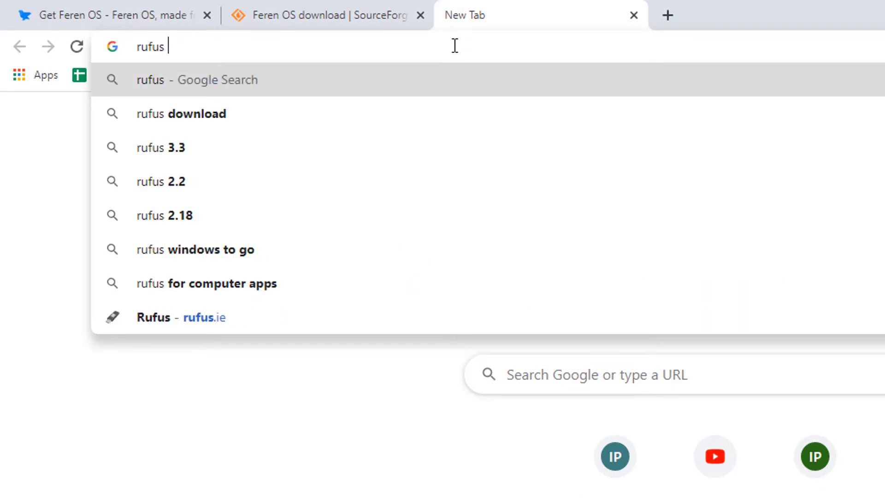
pyautogui.press('Return')
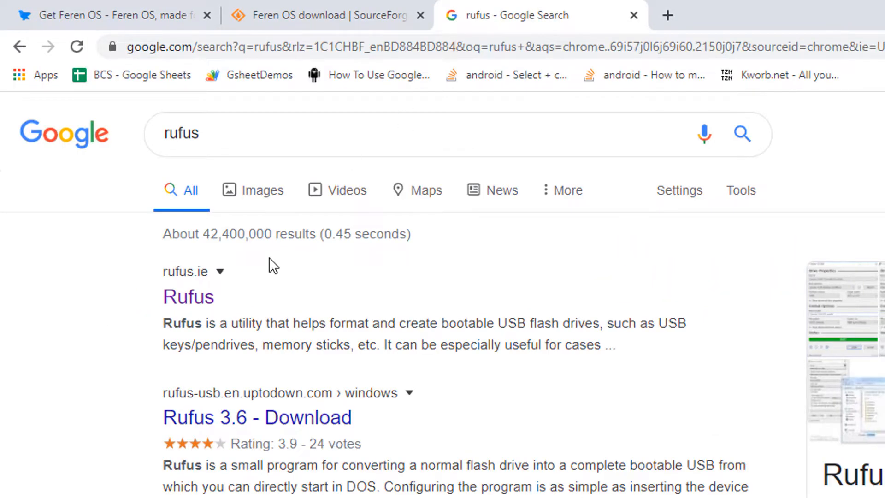
pyautogui.click(206, 305)
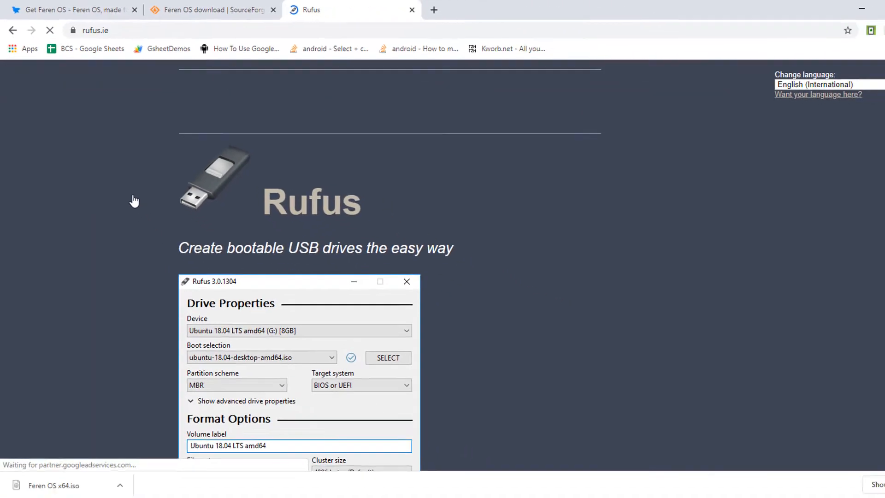
# Step: Download Rufus 3.9 from the site's Download section and minimise the browser
pyautogui.scroll(-6, 205, 302)
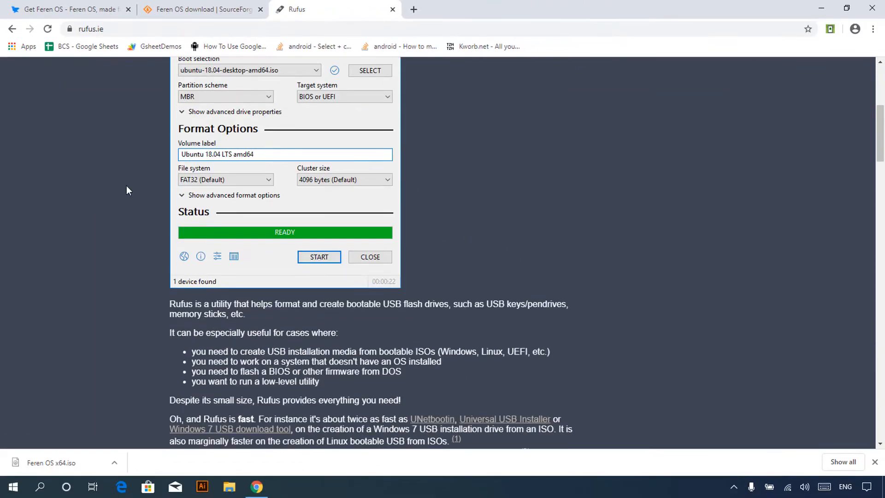
pyautogui.scroll(-6, 126, 186)
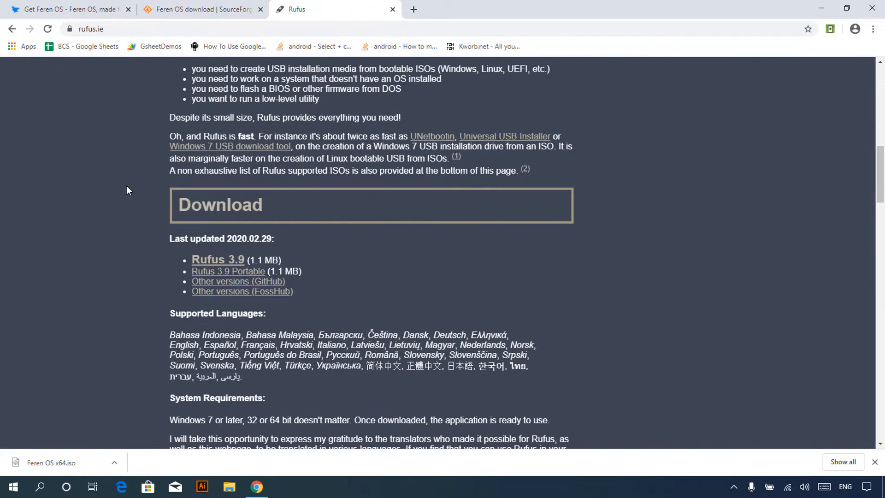
pyautogui.click(208, 265)
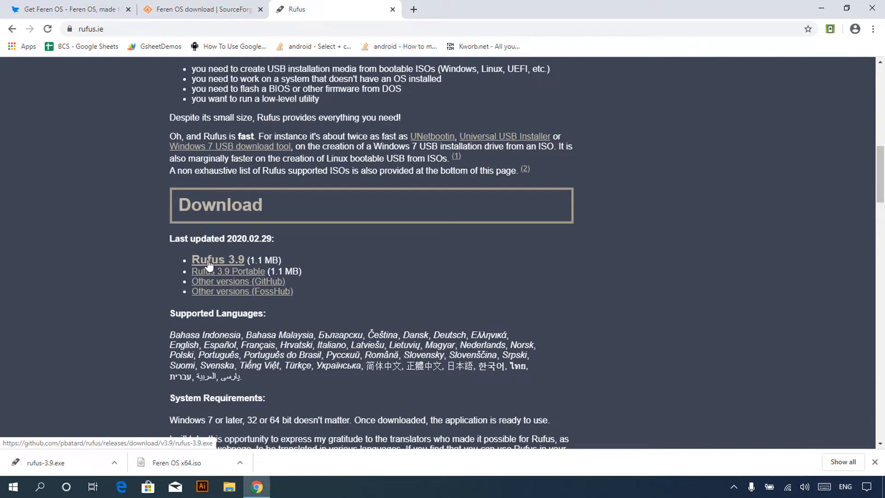
pyautogui.click(819, 14)
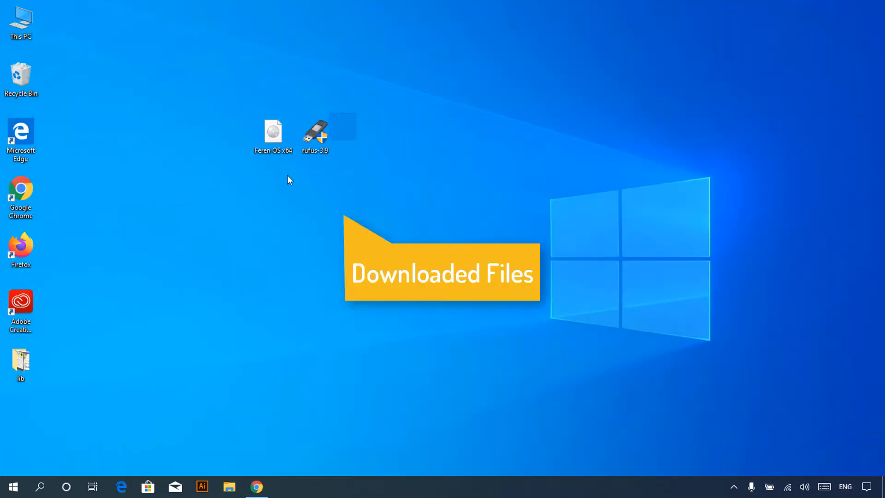
# Step: Launch the downloaded rufus-3.9 program from the desktop
pyautogui.moveTo(290, 180); pyautogui.dragTo(253, 189)
pyautogui.click(326, 185)
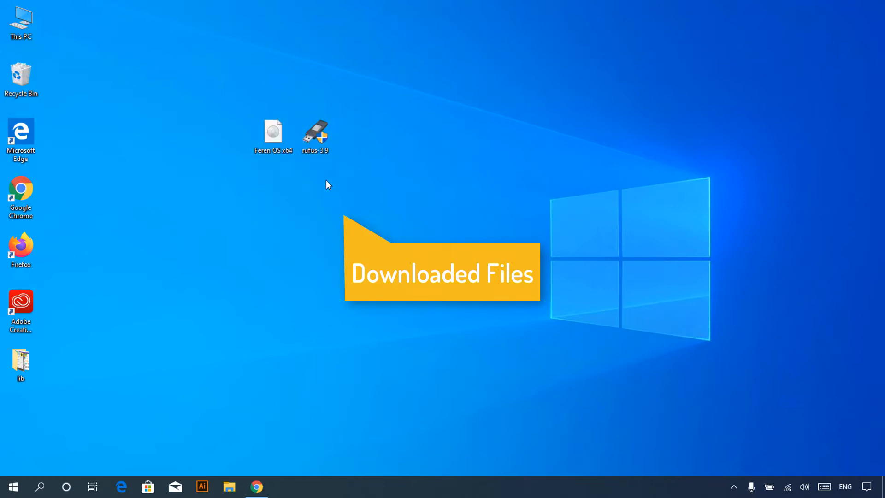
pyautogui.rightClick(319, 148)
pyautogui.click(306, 156)
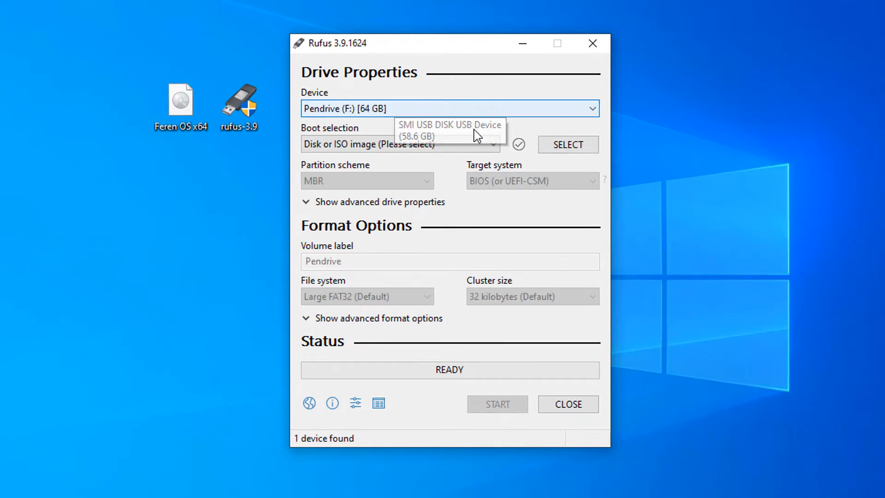
# Step: Load the Feren OS x64 image from the Desktop folder as the boot selection, with MBR as the partition scheme
pyautogui.click(547, 147)
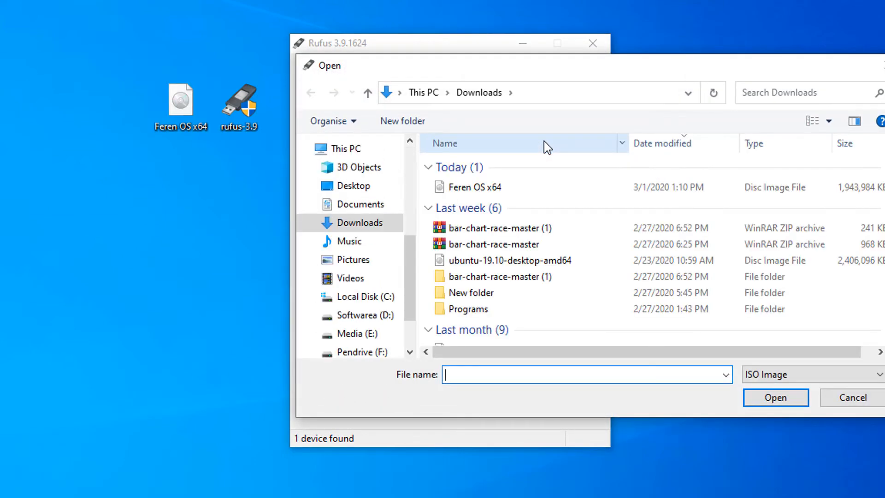
pyautogui.click(354, 186)
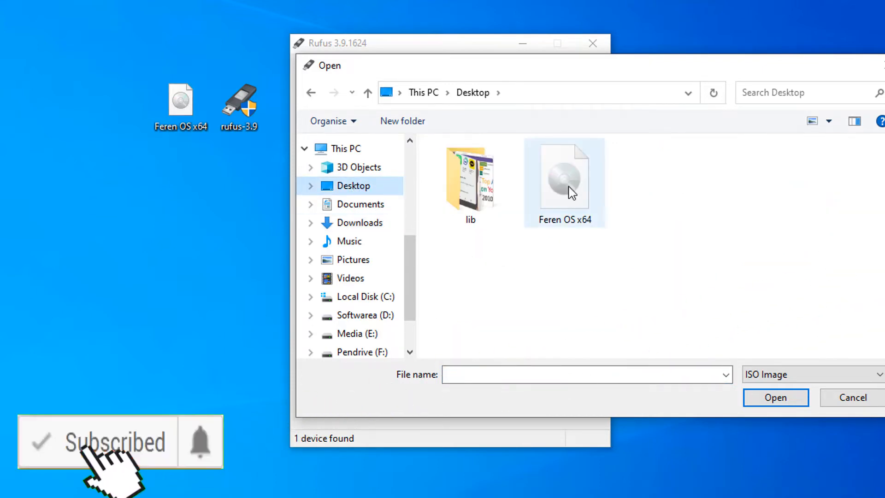
pyautogui.click(571, 193)
pyautogui.click(758, 395)
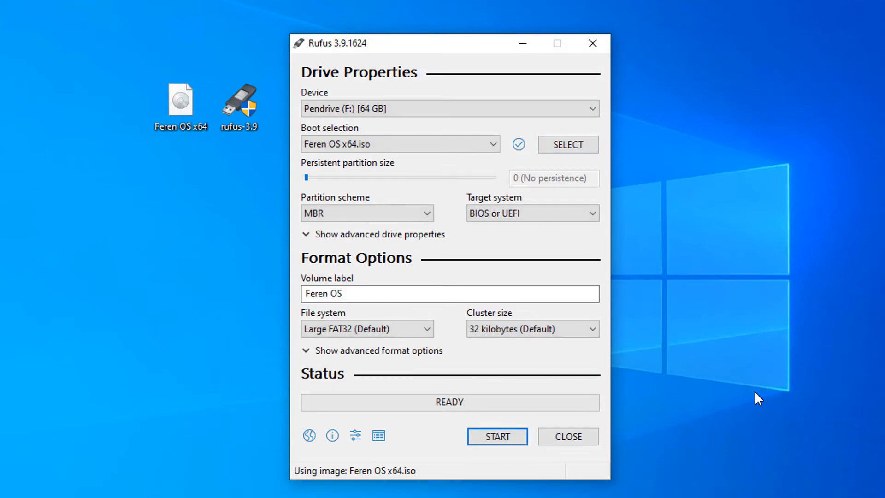
pyautogui.click(395, 214)
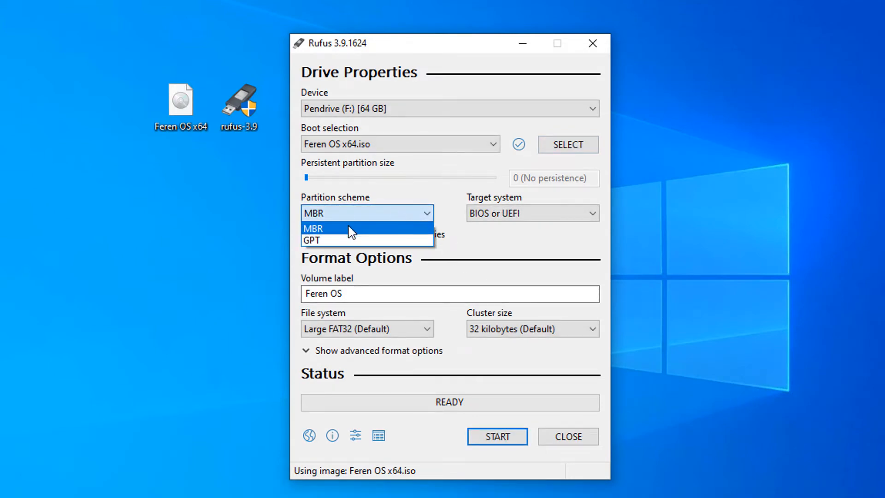
pyautogui.click(341, 233)
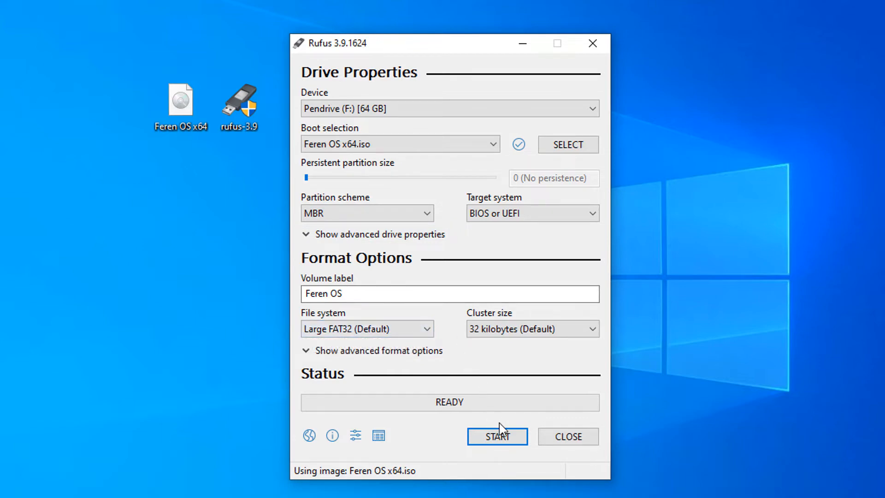
# Step: Write the image to the pendrive, agreeing to download the required Syslinux files and accepting the prompts, and close Rufus
pyautogui.click(503, 435)
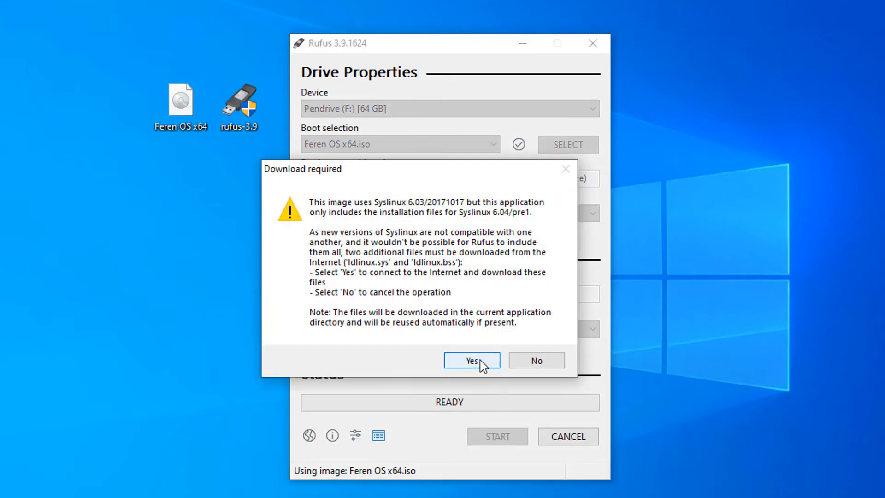
pyautogui.click(482, 364)
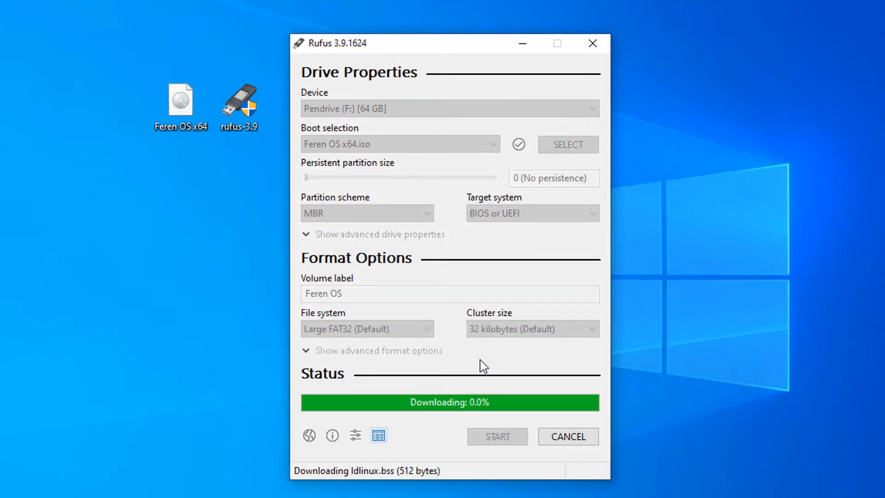
pyautogui.click(510, 363)
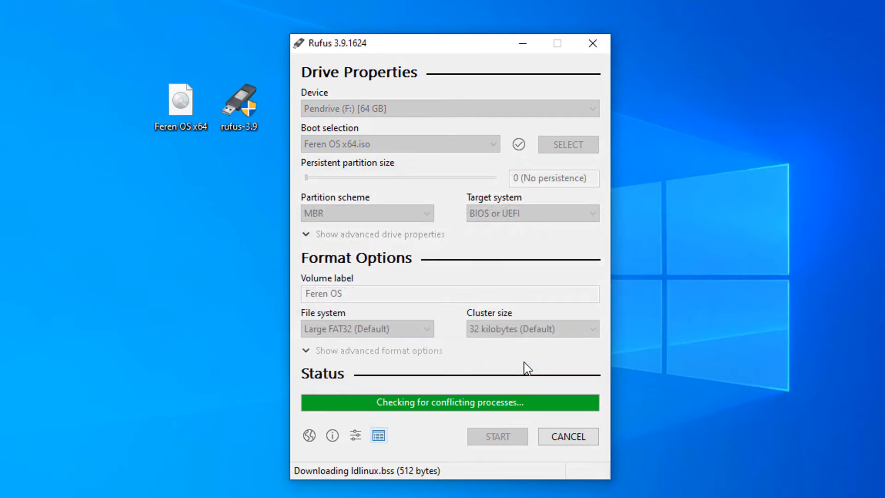
pyautogui.click(493, 314)
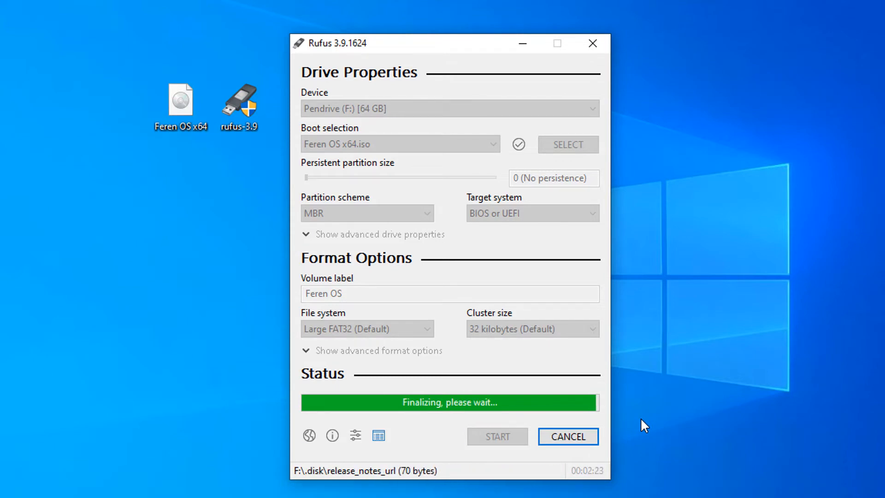
pyautogui.click(585, 437)
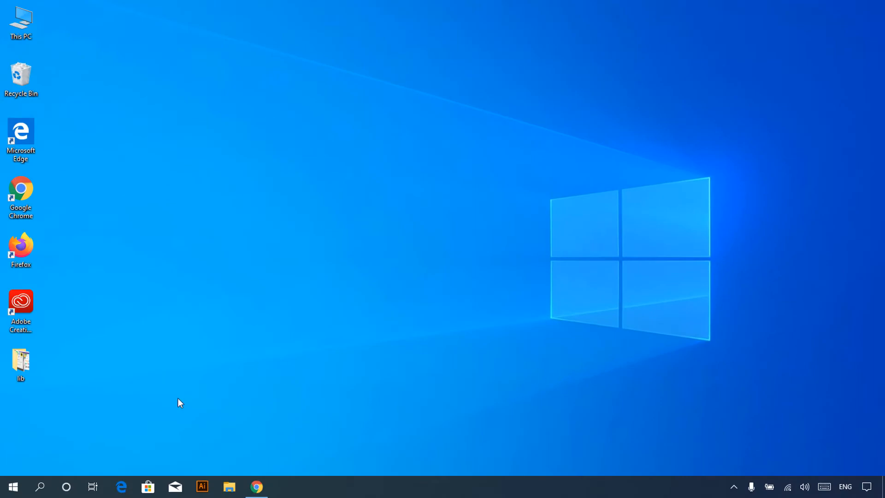
# Step: Search Windows for "disk manager" and open Create and format hard disk partitions, repositioning its window on the desktop
pyautogui.click(42, 488)
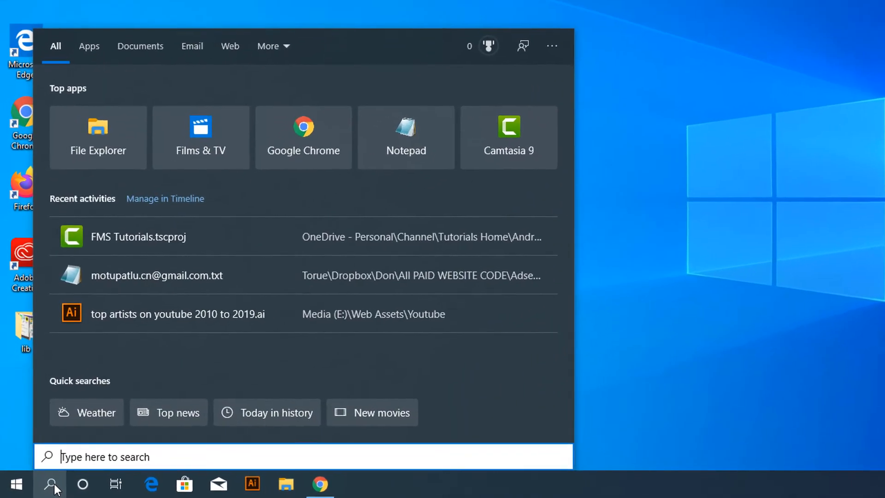
pyautogui.write('disk manager')
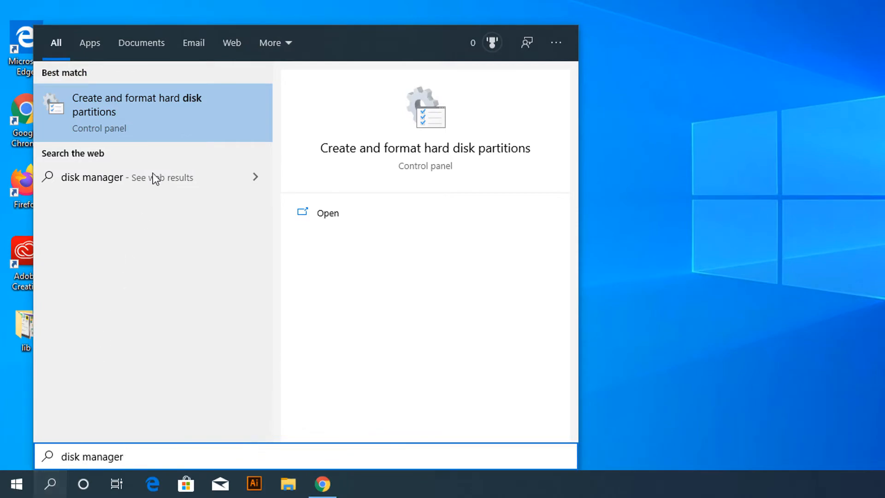
pyautogui.click(168, 115)
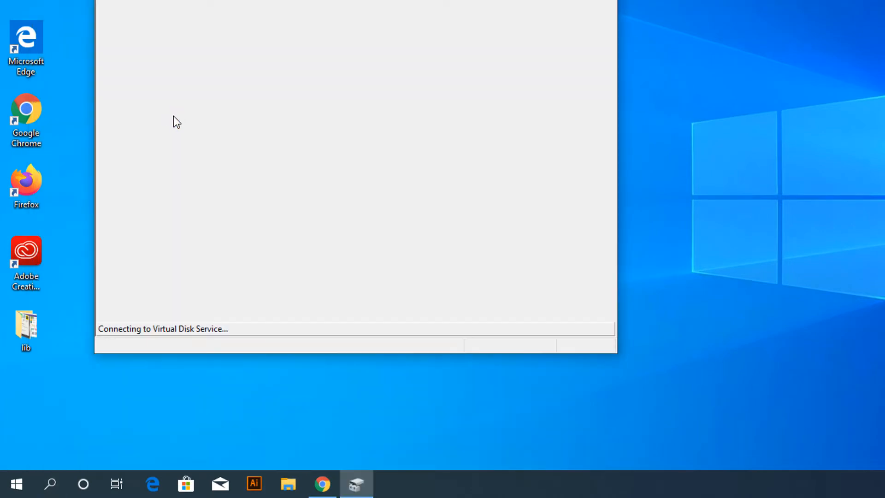
pyautogui.moveTo(270, 0); pyautogui.dragTo(451, 3)
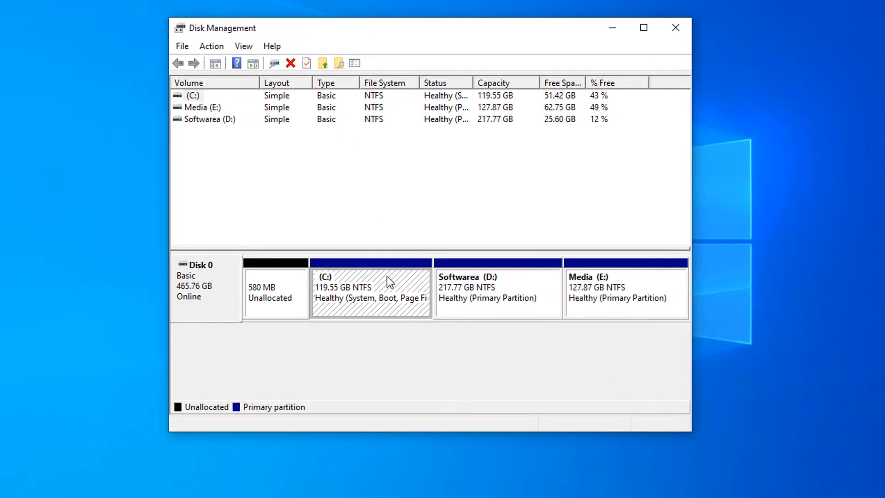
# Step: Shrink the C: volume by 20000 MB to free space for Feren OS and close Disk Management
pyautogui.rightClick(389, 281)
pyautogui.click(427, 385)
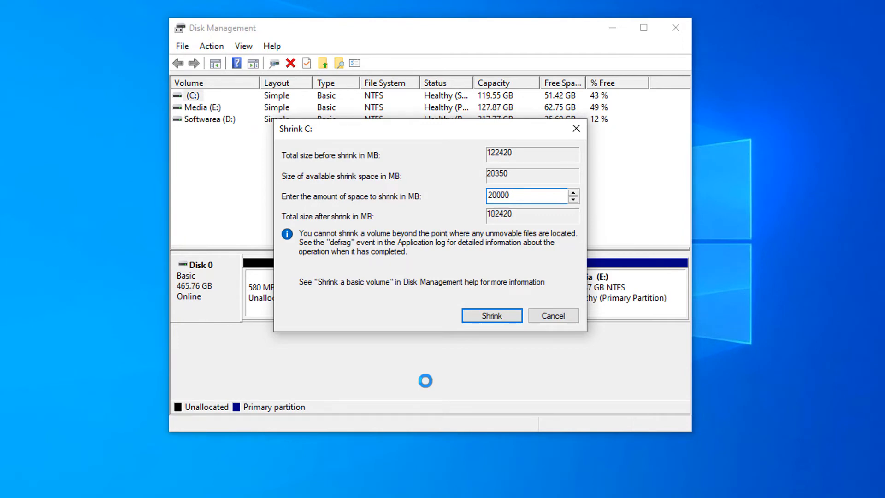
pyautogui.click(483, 314)
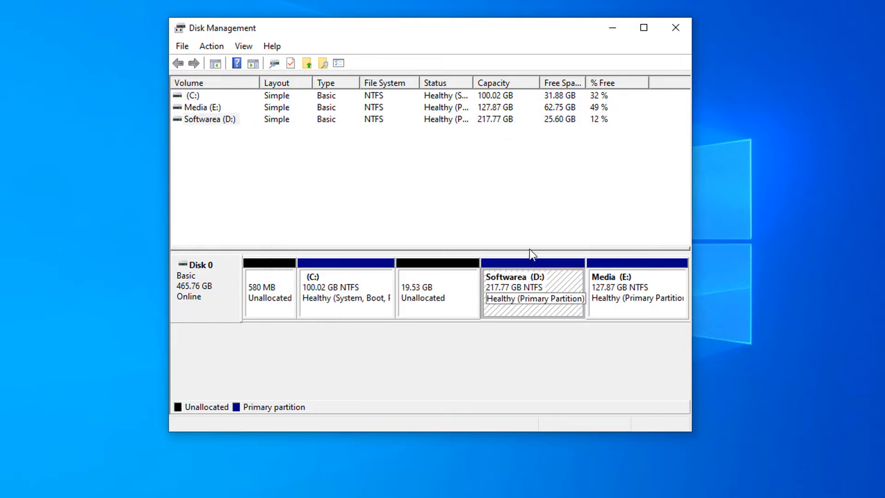
pyautogui.click(674, 27)
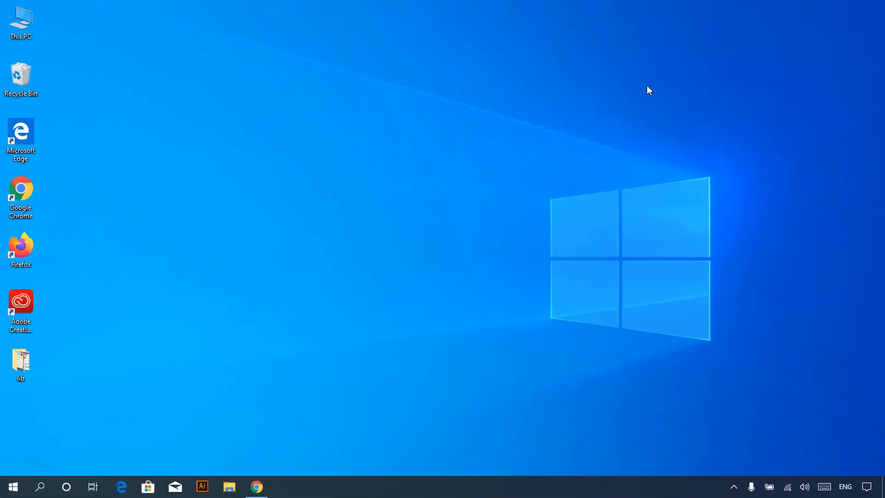
# Step: Shut down the Windows PC
pyautogui.click(13, 487)
pyautogui.click(12, 464)
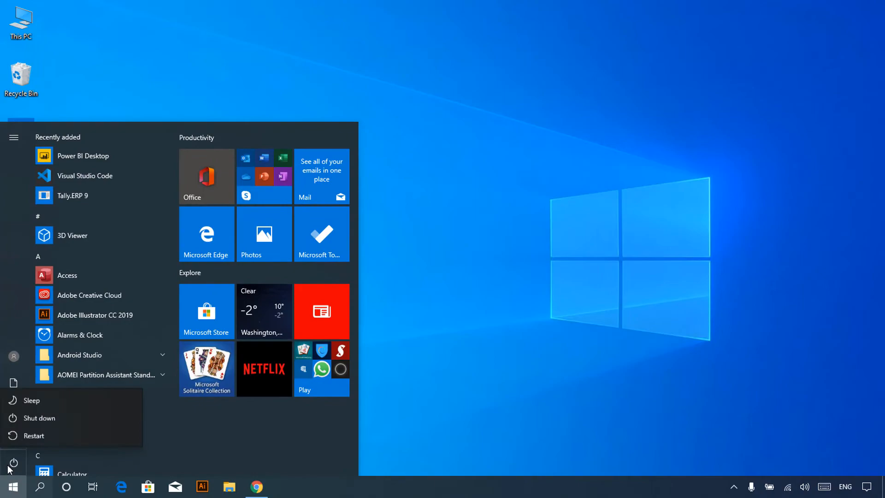
pyautogui.click(110, 418)
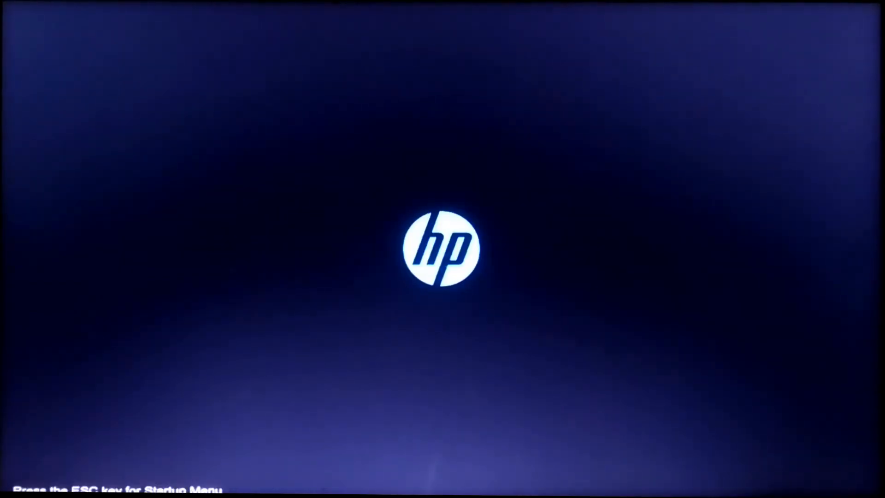
# Step: Open the HP boot options at startup and boot from USB Hard Drive 1 - SMI Corporation USB DISK
pyautogui.press('F9')
pyautogui.press('Down')
pyautogui.press('Down')
pyautogui.press('Down')
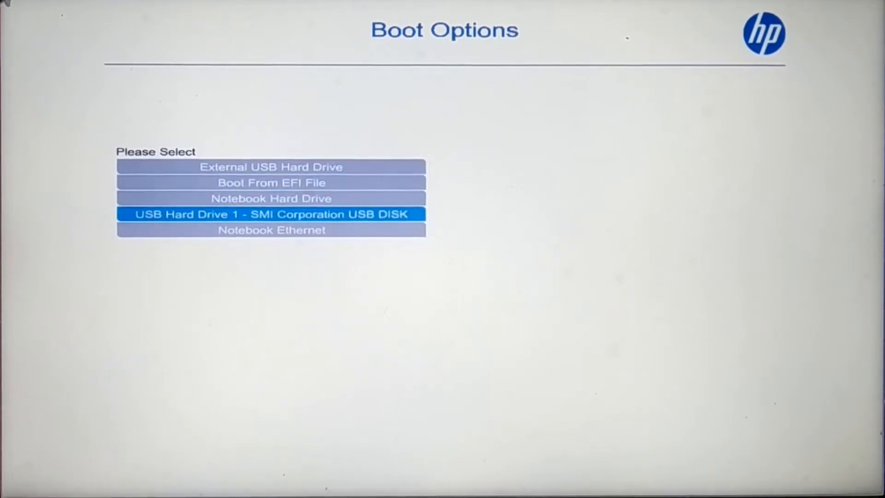
pyautogui.press('Return')
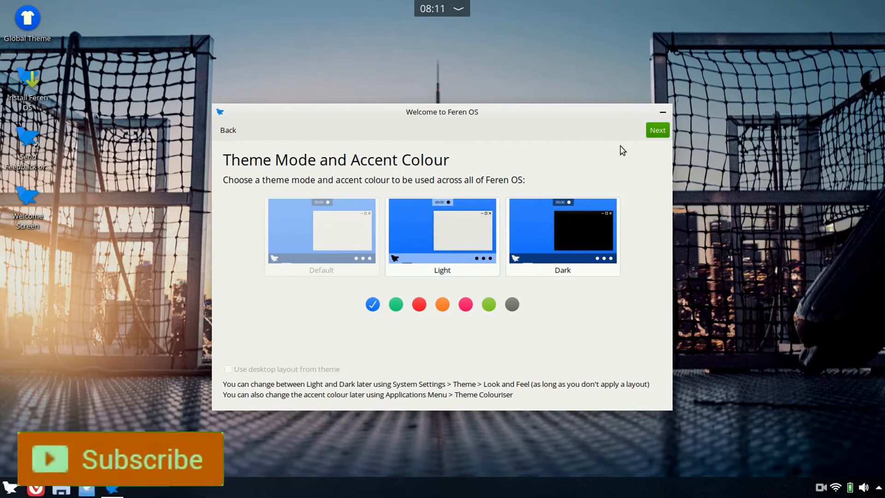
# Step: Keep the default welcome theme, maximise the Feren OS installer, and accept British English, the New York zone and the English (US) default keyboard
pyautogui.click(658, 130)
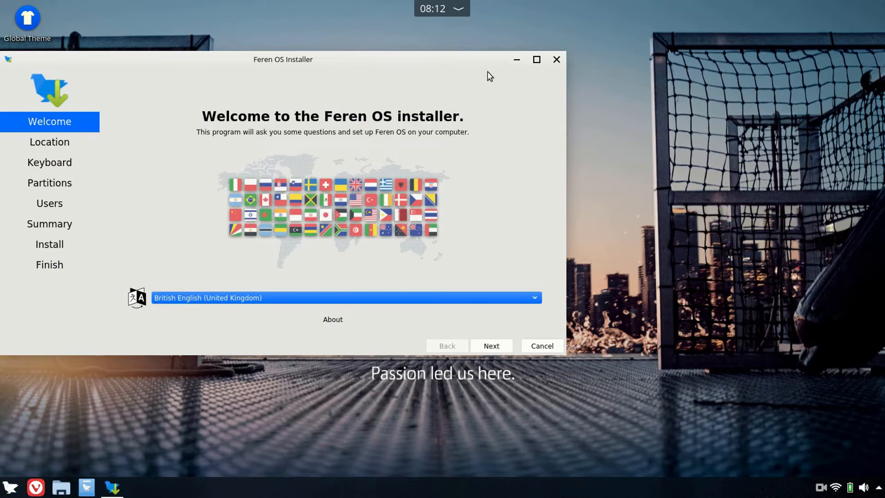
pyautogui.click(537, 59)
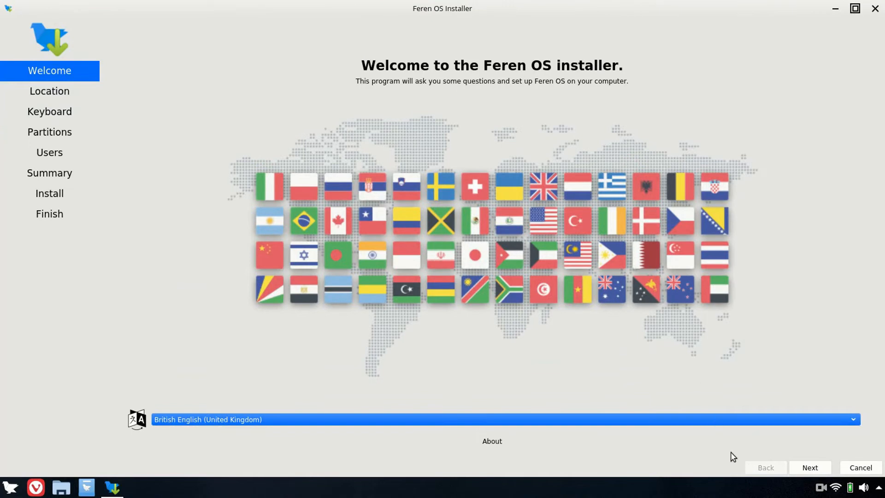
pyautogui.click(806, 468)
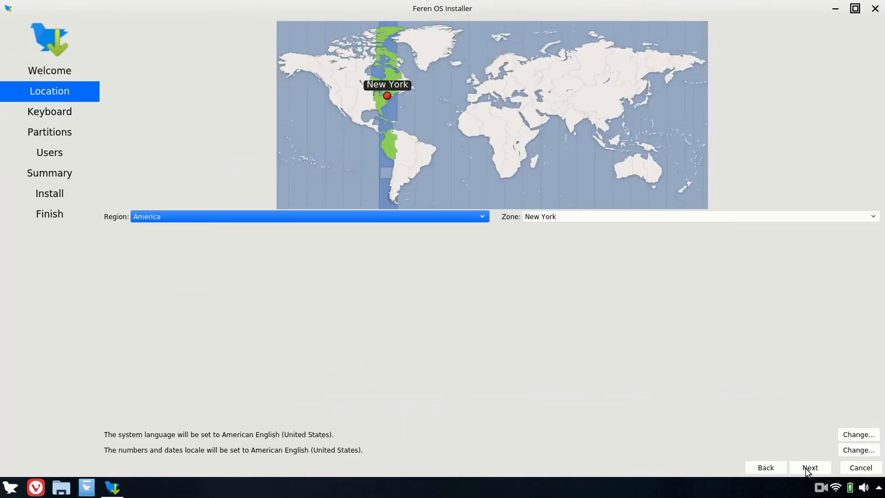
pyautogui.click(813, 469)
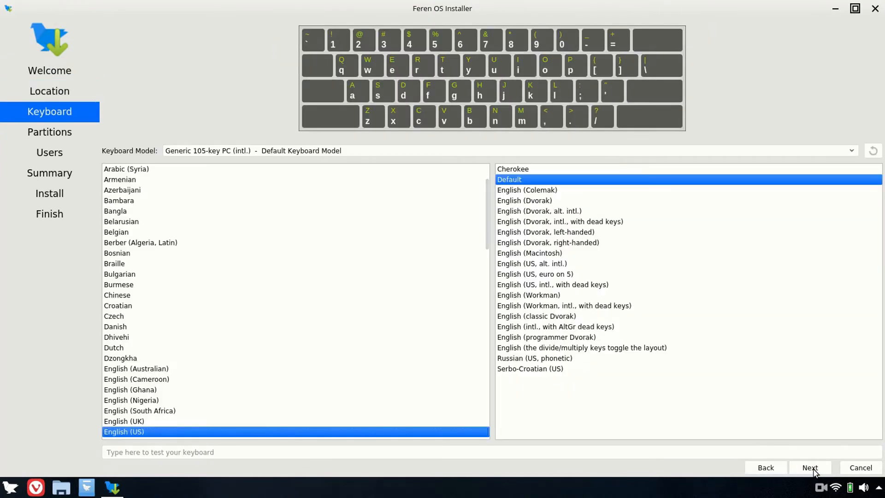
pyautogui.click(810, 468)
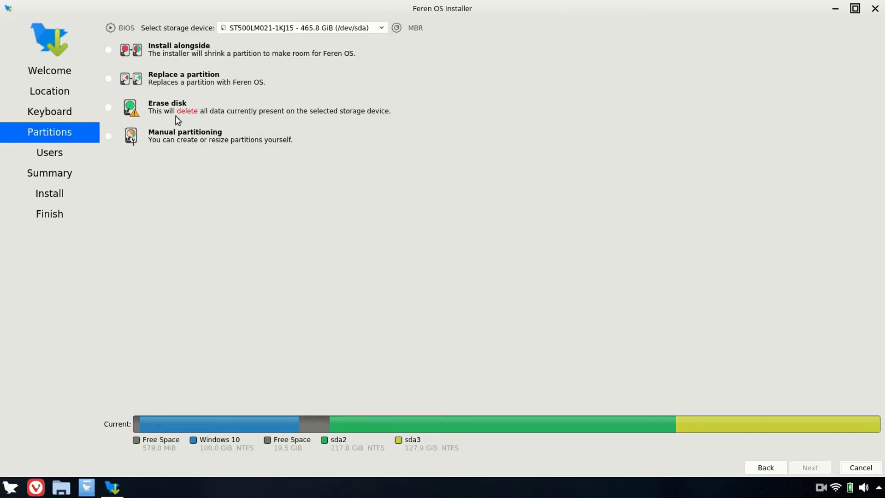
# Step: Use manual partitioning to create a 20001 MiB primary ext4 partition in the 19.5 GiB free space, with mount point / and the boot flag
pyautogui.click(108, 140)
pyautogui.click(812, 468)
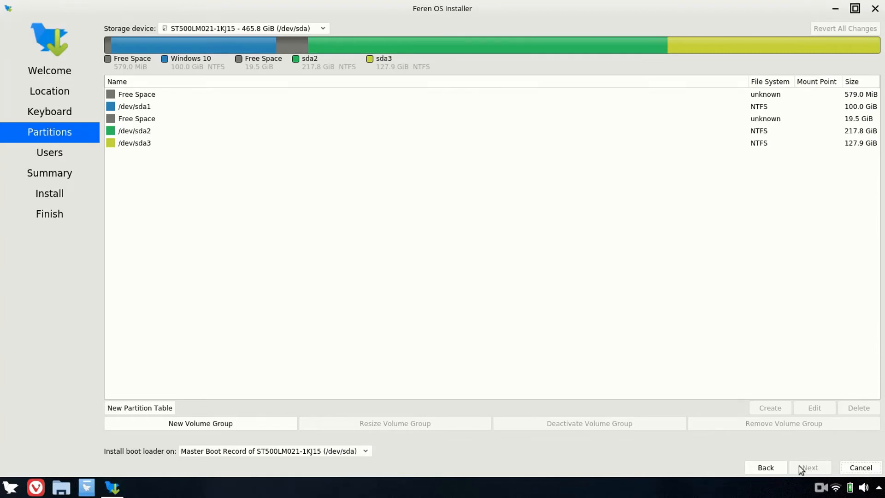
pyautogui.click(153, 119)
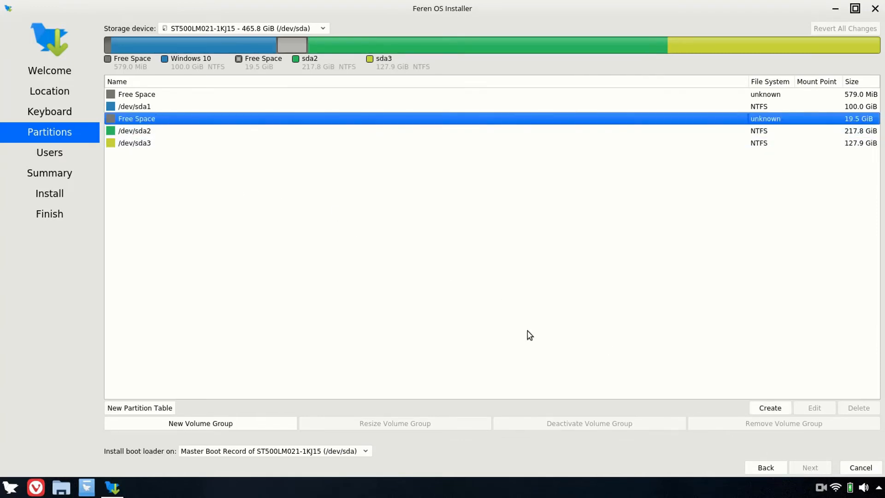
pyautogui.click(765, 411)
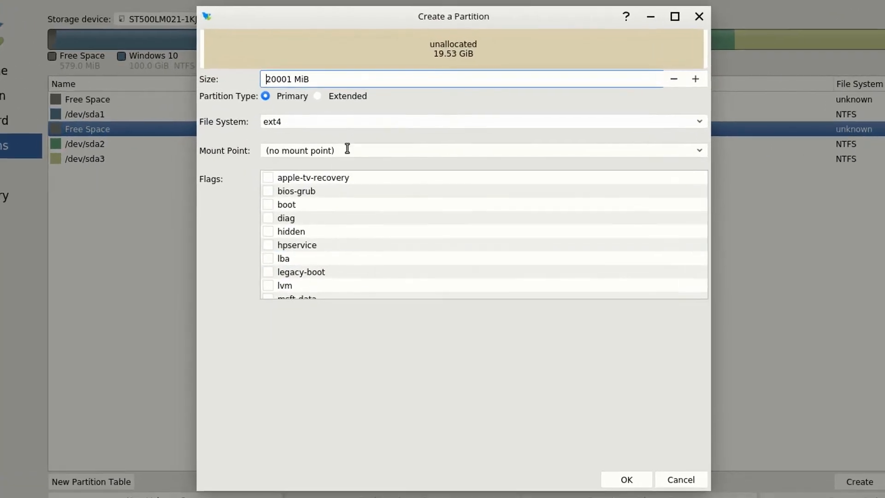
pyautogui.click(554, 137)
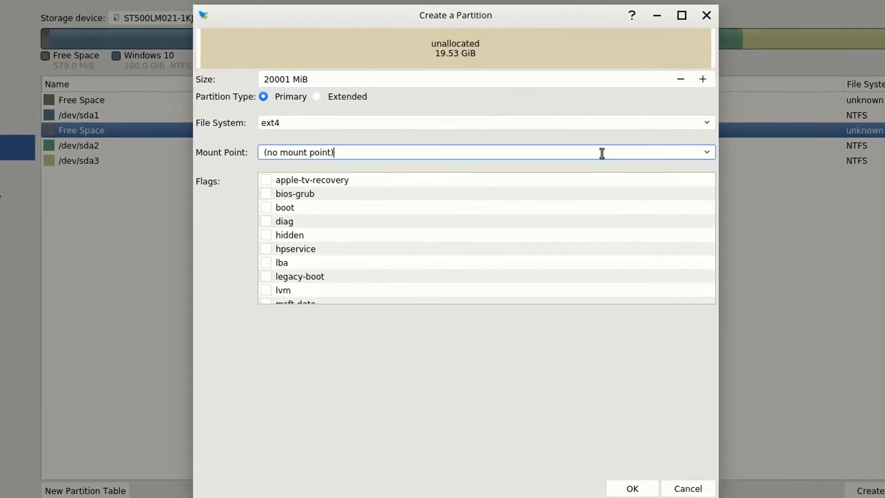
pyautogui.click(706, 152)
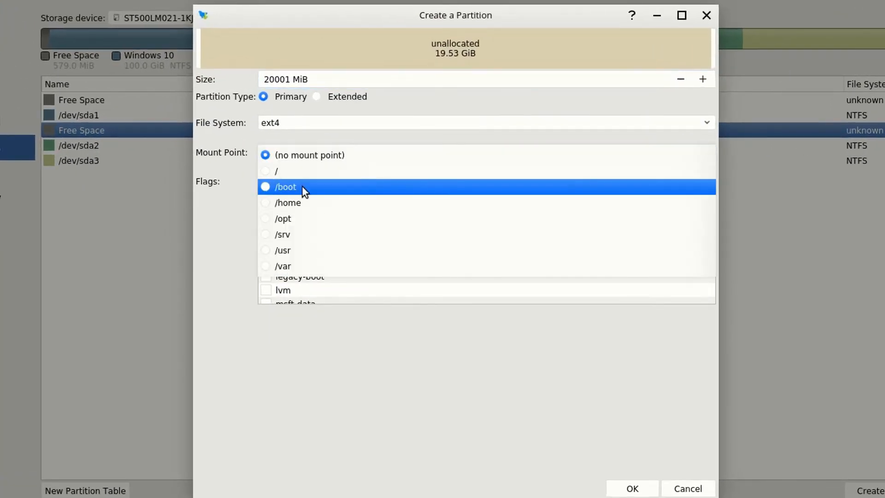
pyautogui.click(292, 174)
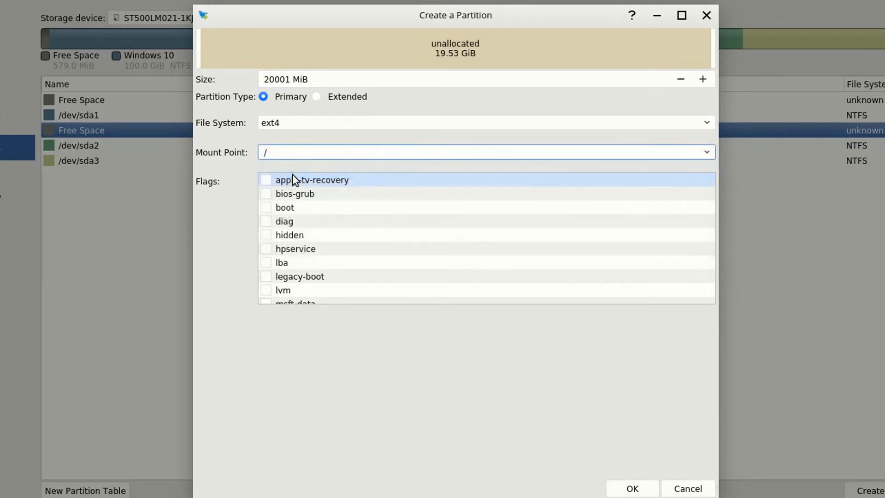
pyautogui.click(266, 207)
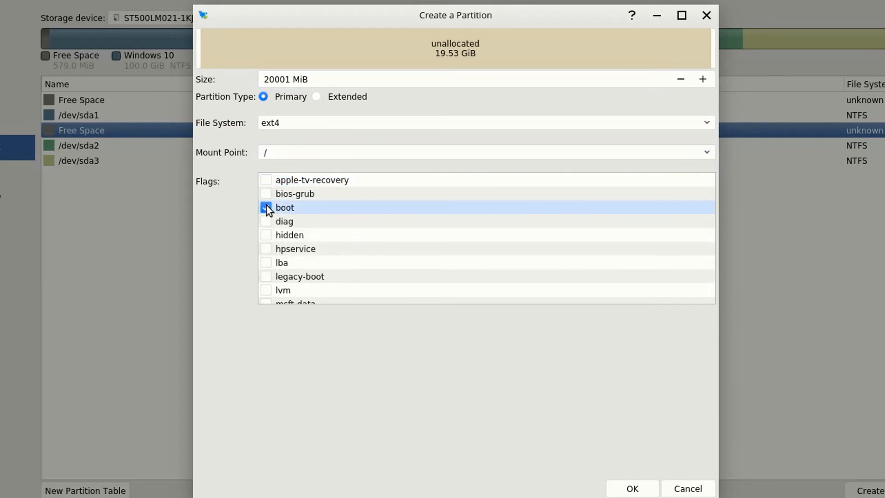
pyautogui.click(631, 488)
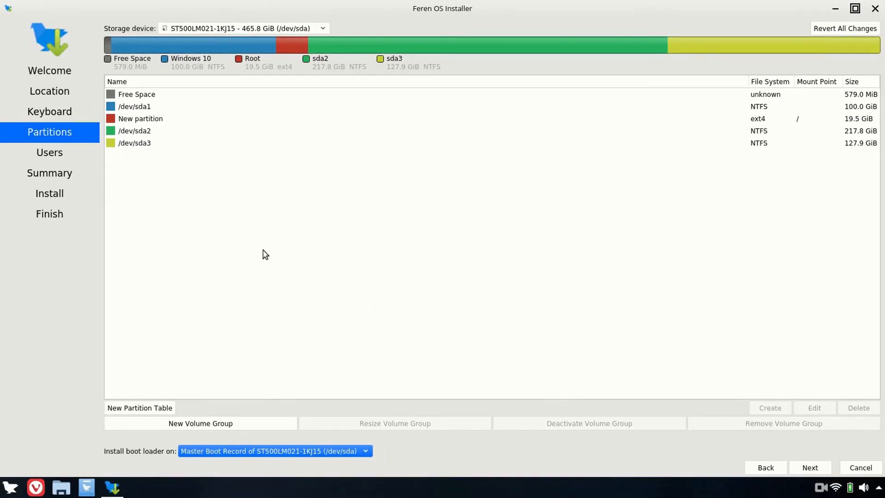
pyautogui.click(153, 121)
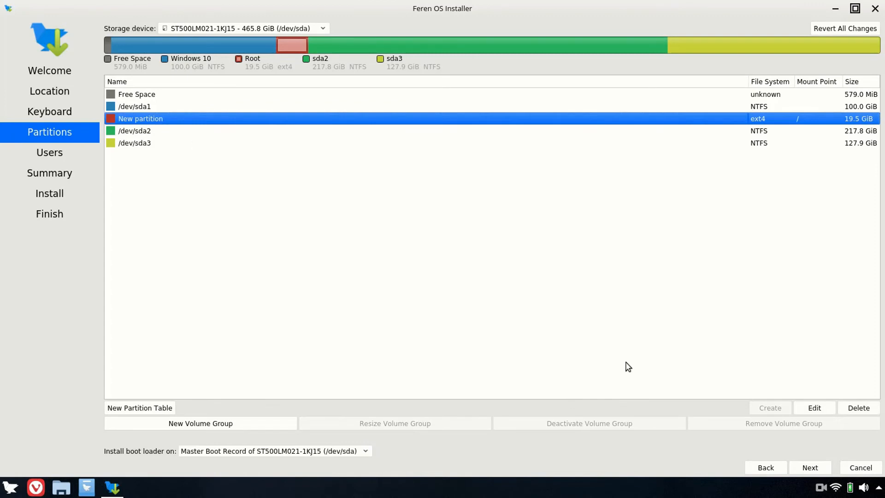
pyautogui.click(810, 466)
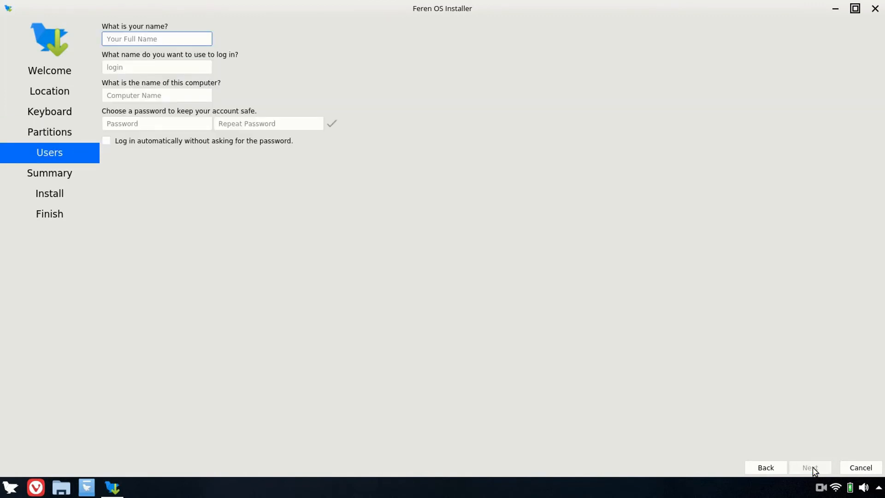
# Step: Enter the user's name for the account, set and repeat the account password, and continue to the installation summary
pyautogui.write('Top')
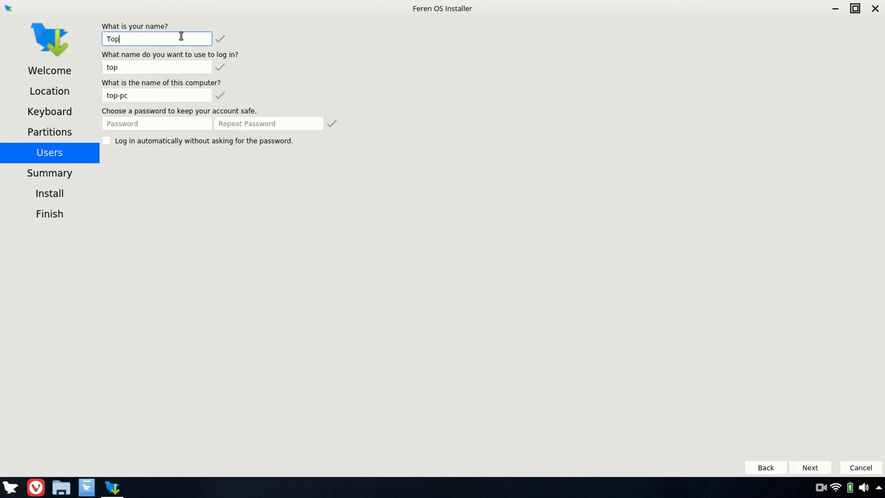
pyautogui.write('u')
pyautogui.click(157, 122)
pyautogui.write('******')
pyautogui.click(222, 121)
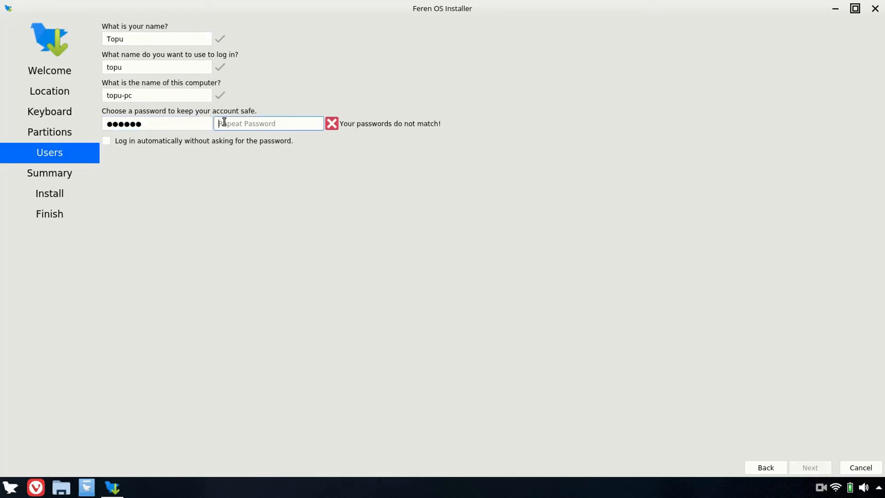
pyautogui.write('******')
pyautogui.click(810, 467)
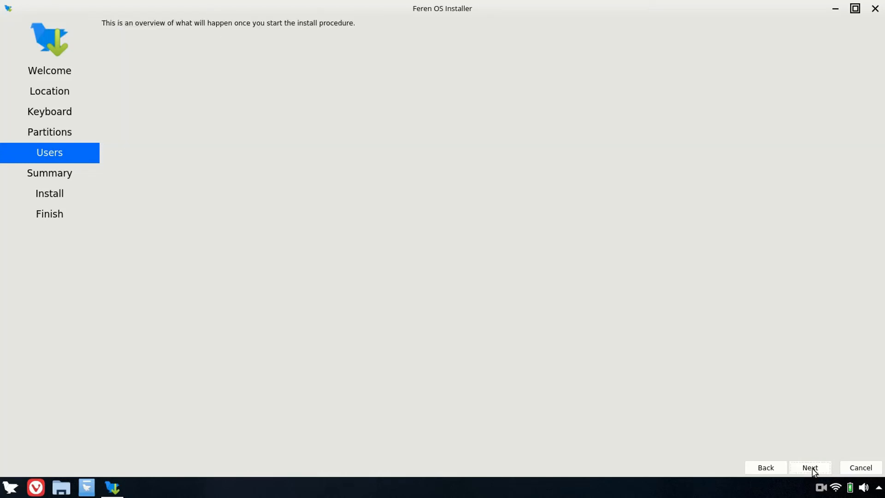
# Step: Install Feren OS, agreeing to the disk changes, and finish the installer with Restart now turned off
pyautogui.click(811, 467)
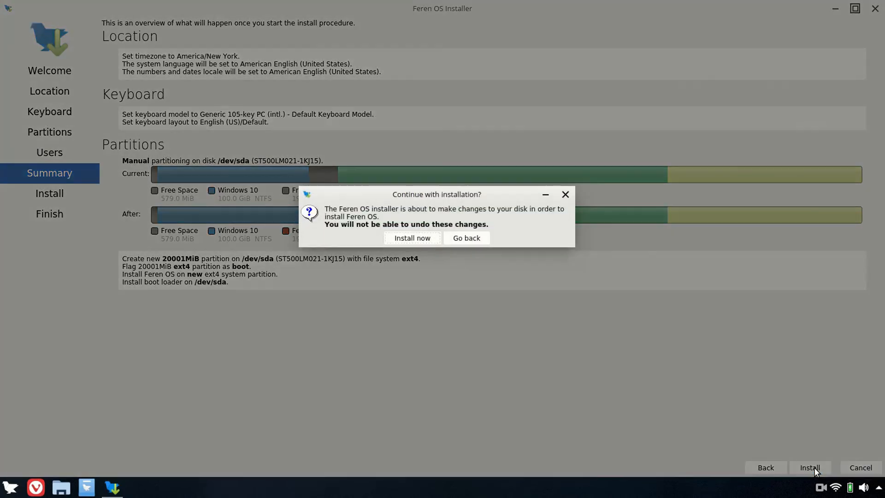
pyautogui.click(404, 239)
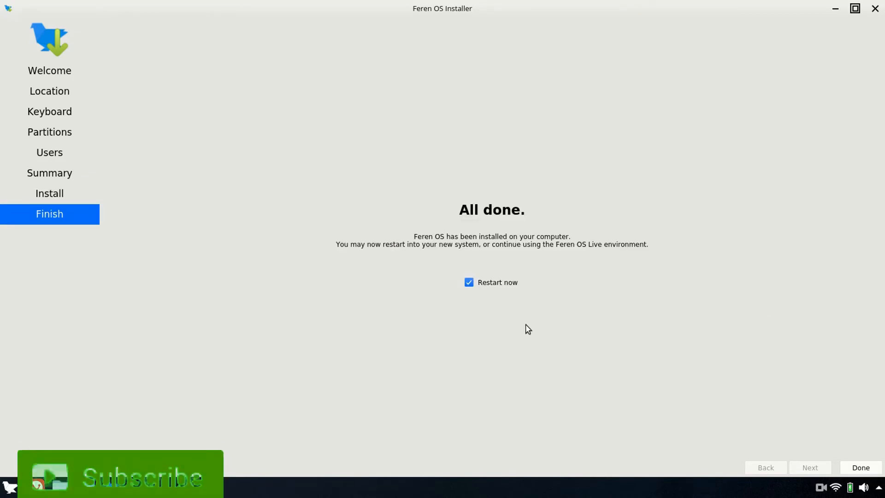
pyautogui.click(468, 282)
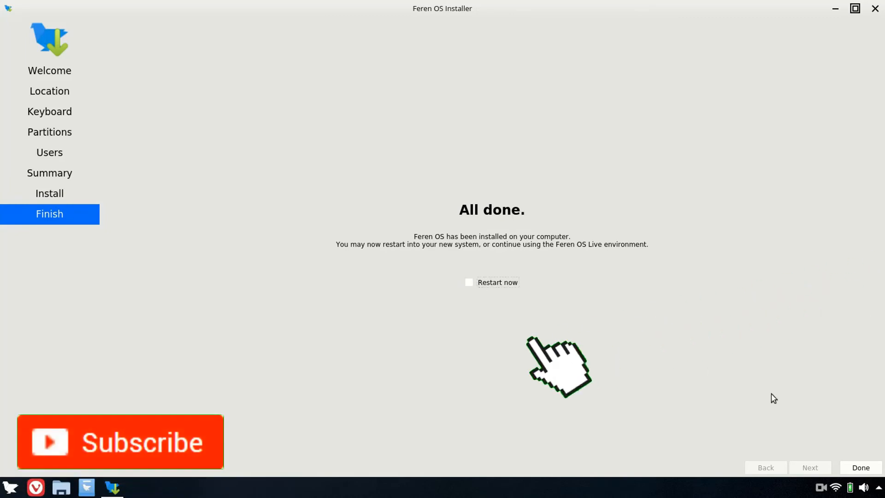
pyautogui.click(856, 469)
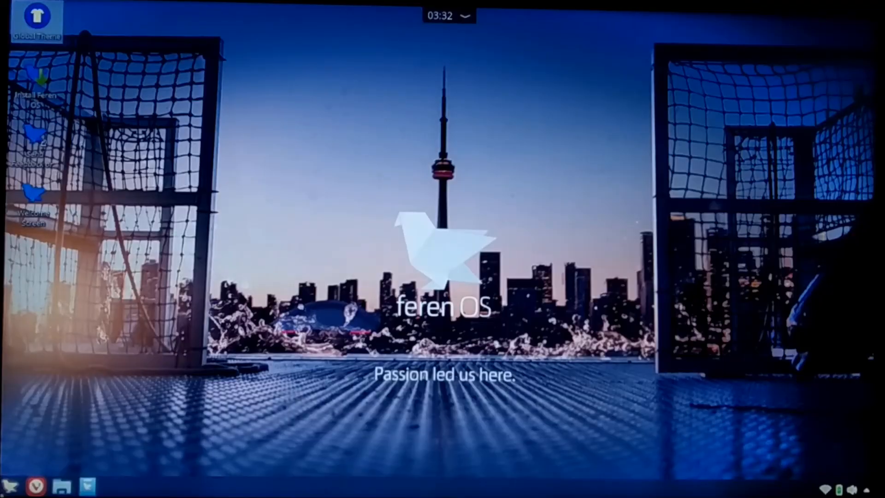
# Step: Restart the computer from the Feren OS desktop
pyautogui.click(11, 486)
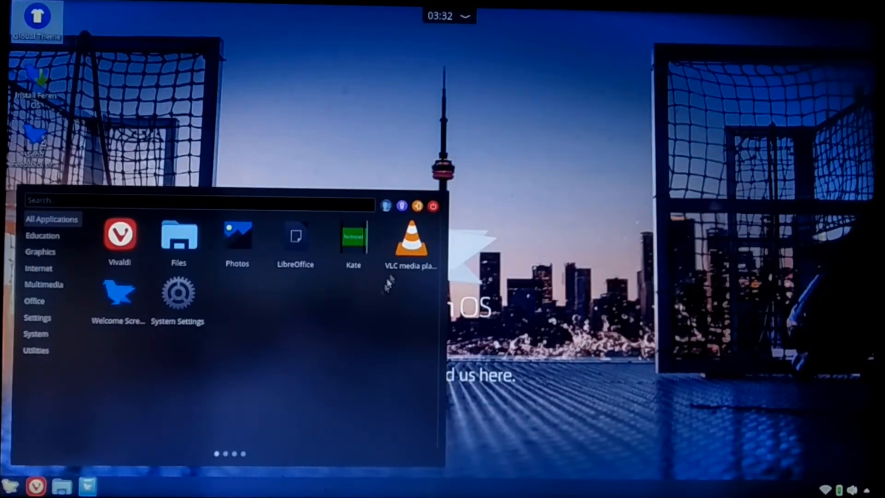
pyautogui.click(433, 206)
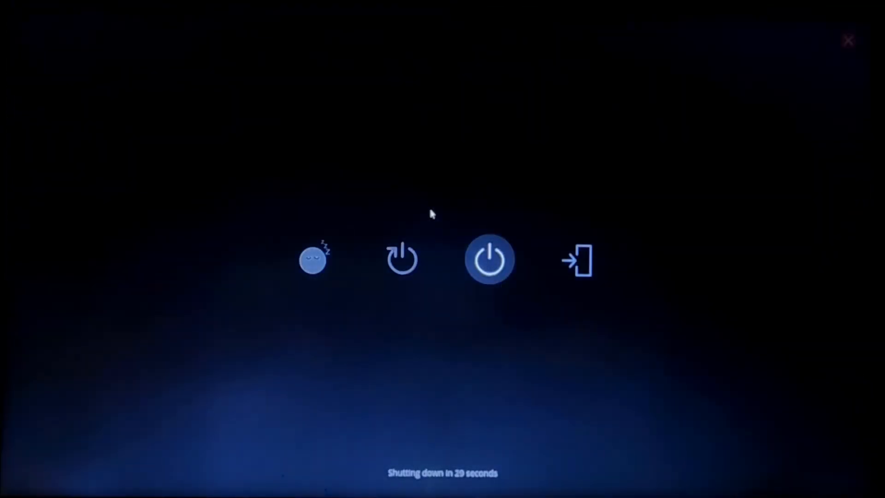
pyautogui.click(402, 259)
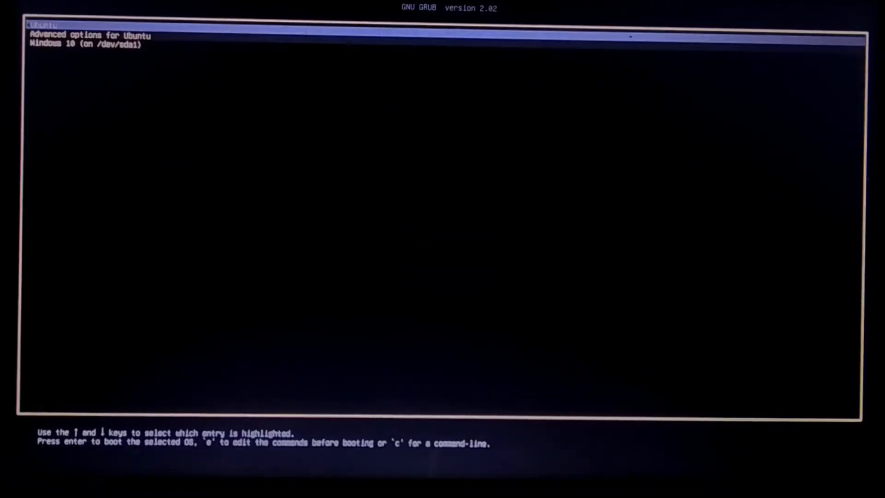
# Step: Boot Windows 10 (on /dev/sda1) from the GRUB boot list
pyautogui.press('Down')
pyautogui.press('Down')
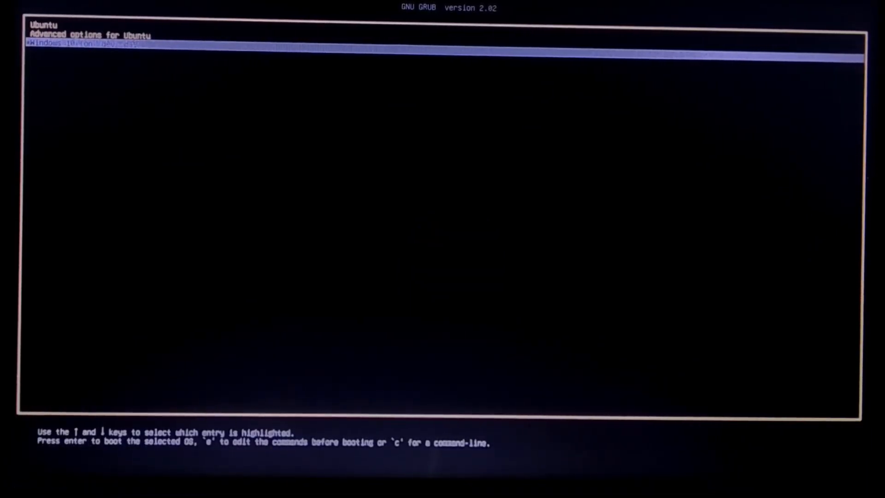
pyautogui.press('Return')
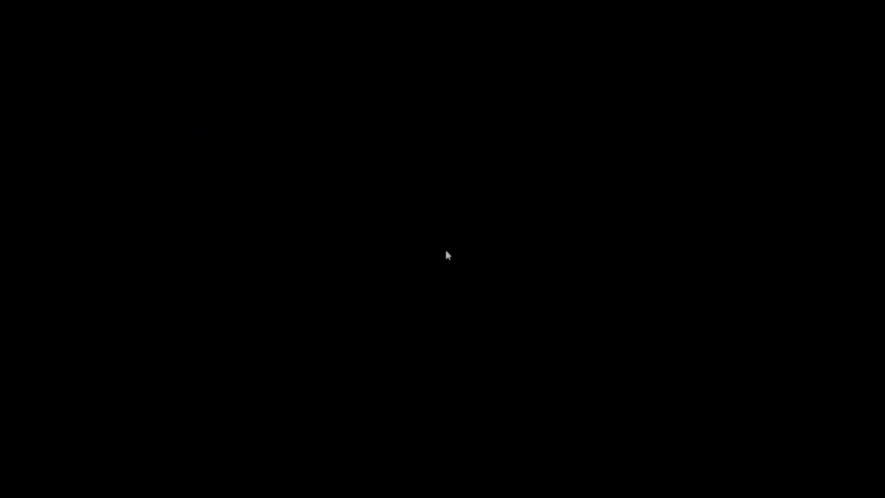